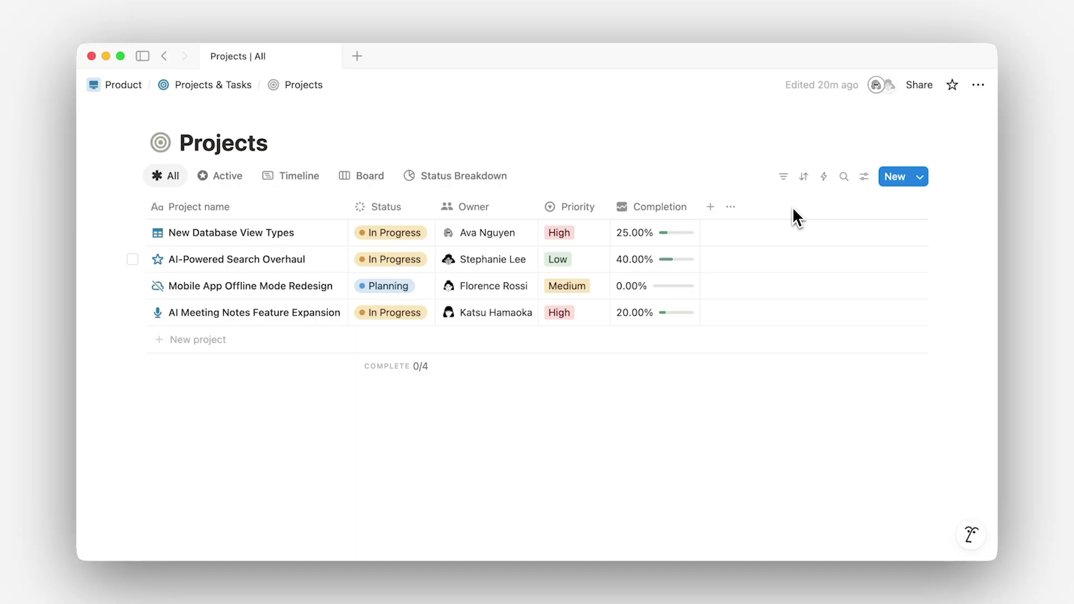
# - Start a new table property and browse its types down to GitHub Pull Requests and Figma File
pyautogui.click(708, 210)
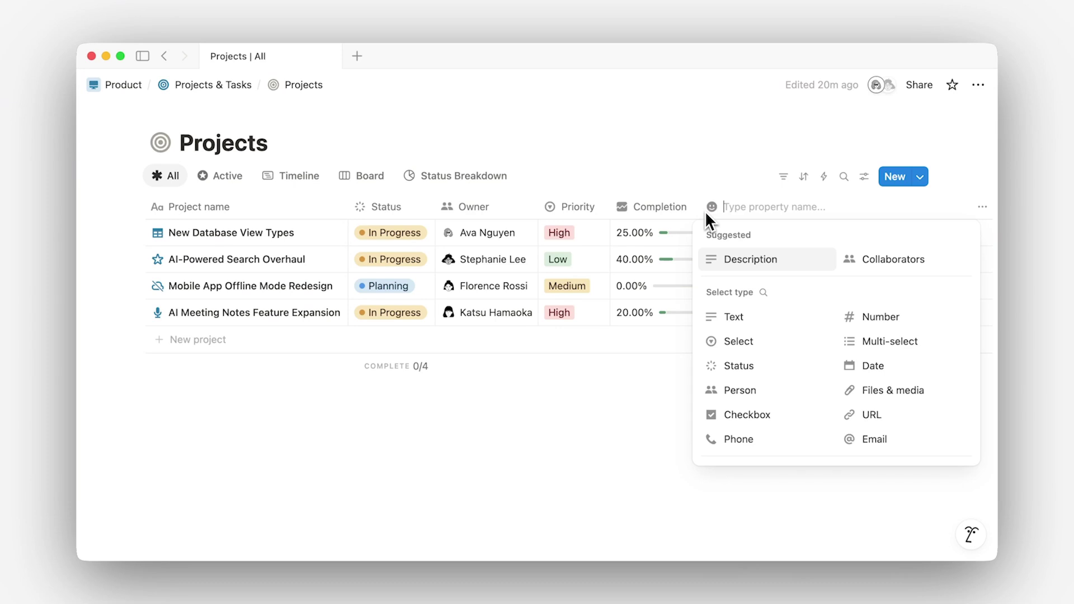
pyautogui.scroll(-5, 790, 415)
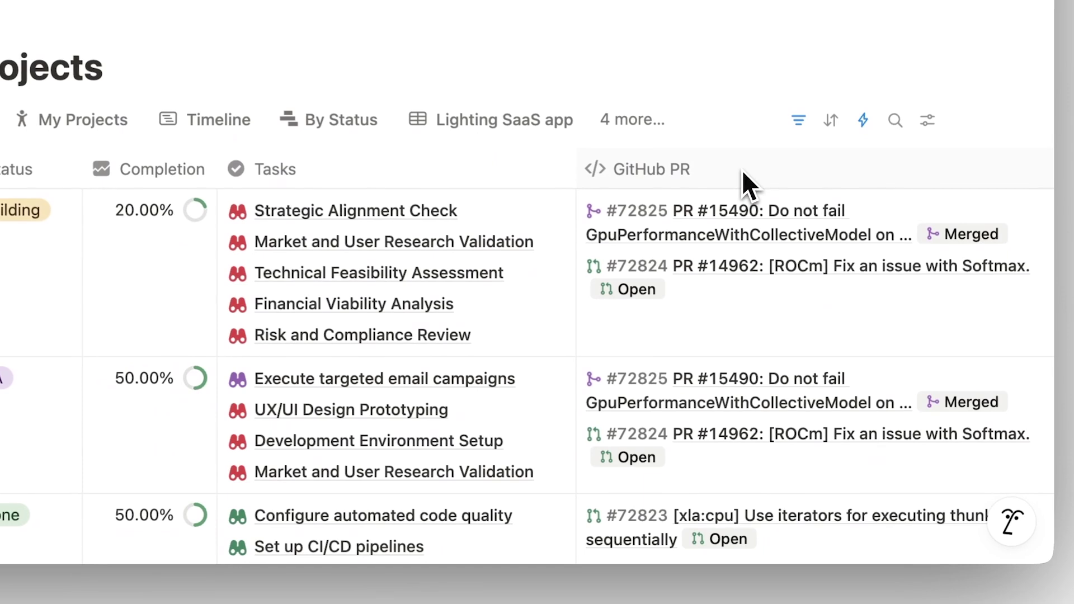
# - Preview a linked pull request from the GitHub PR column
pyautogui.moveTo(757, 252)
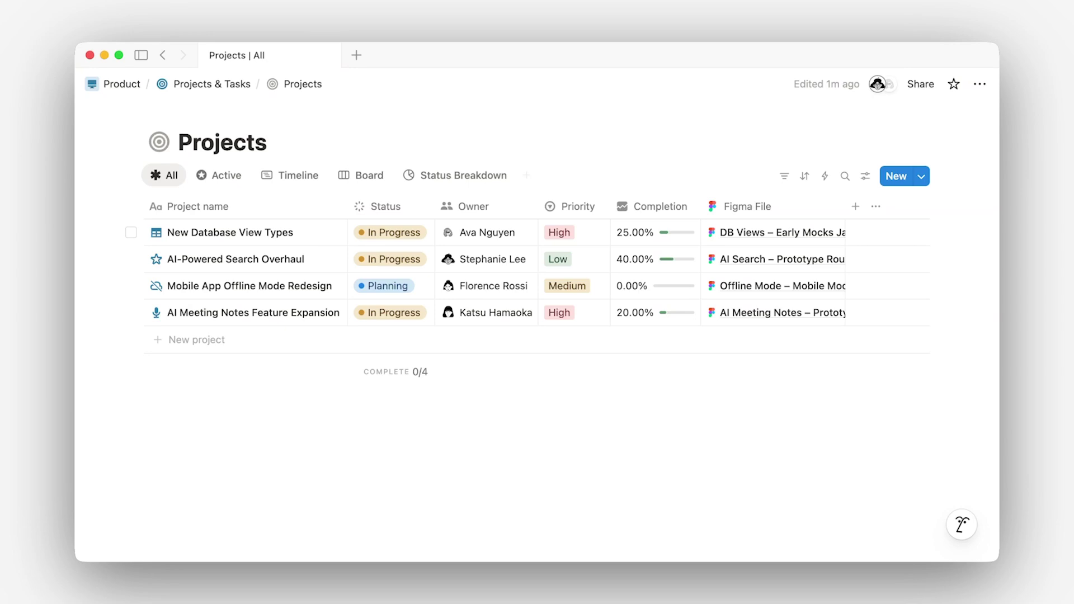
# - Filter Projects by Figma File to the AI Meeting Notes prototype and open the matching project
pyautogui.click(787, 183)
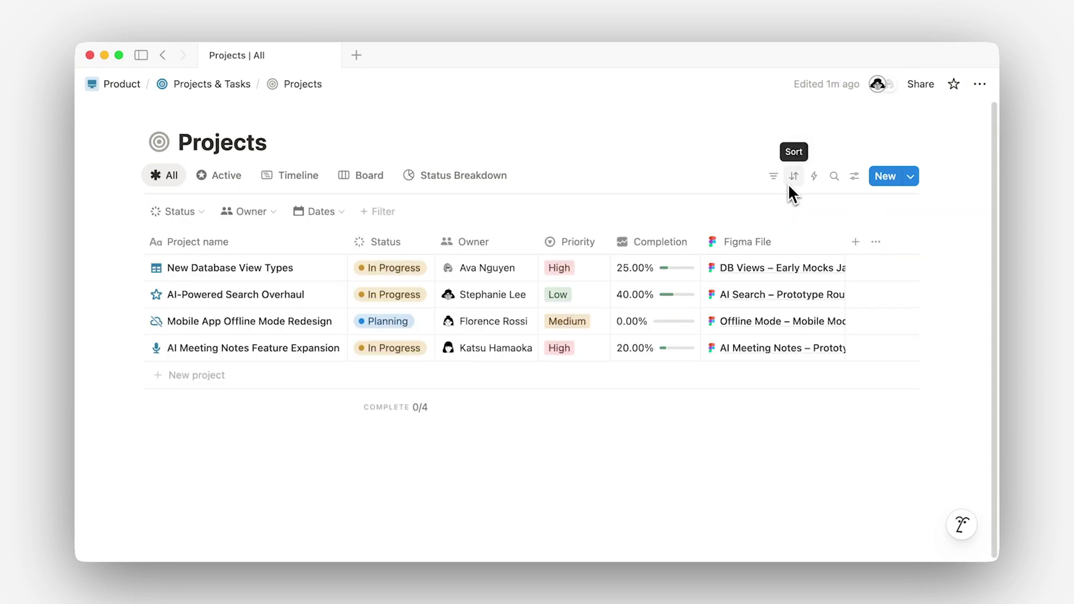
pyautogui.click(381, 212)
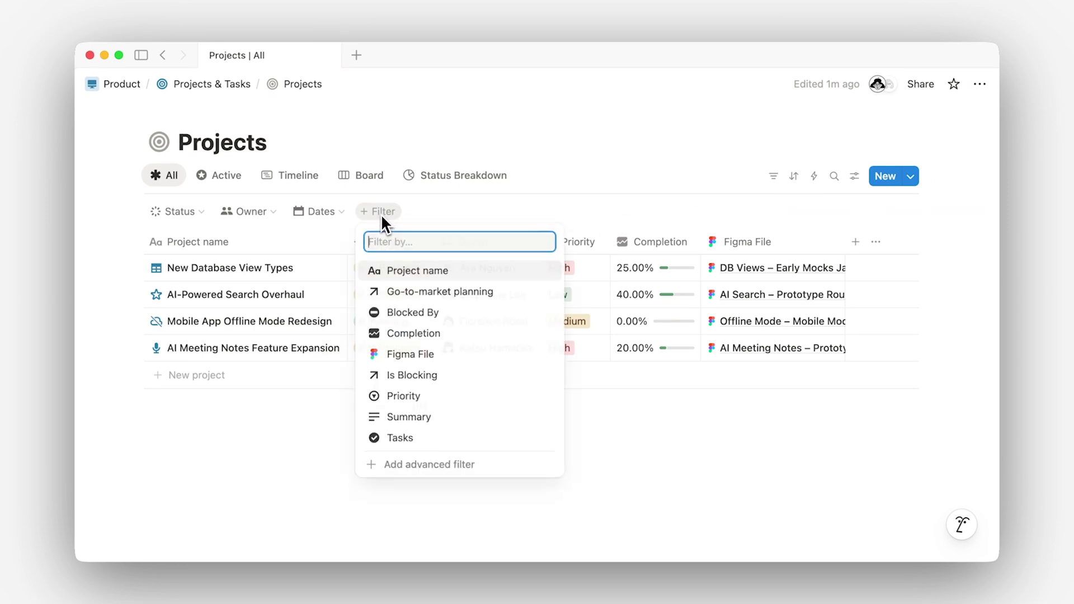
pyautogui.click(440, 362)
pyautogui.write('Prototype')
pyautogui.press('Return')
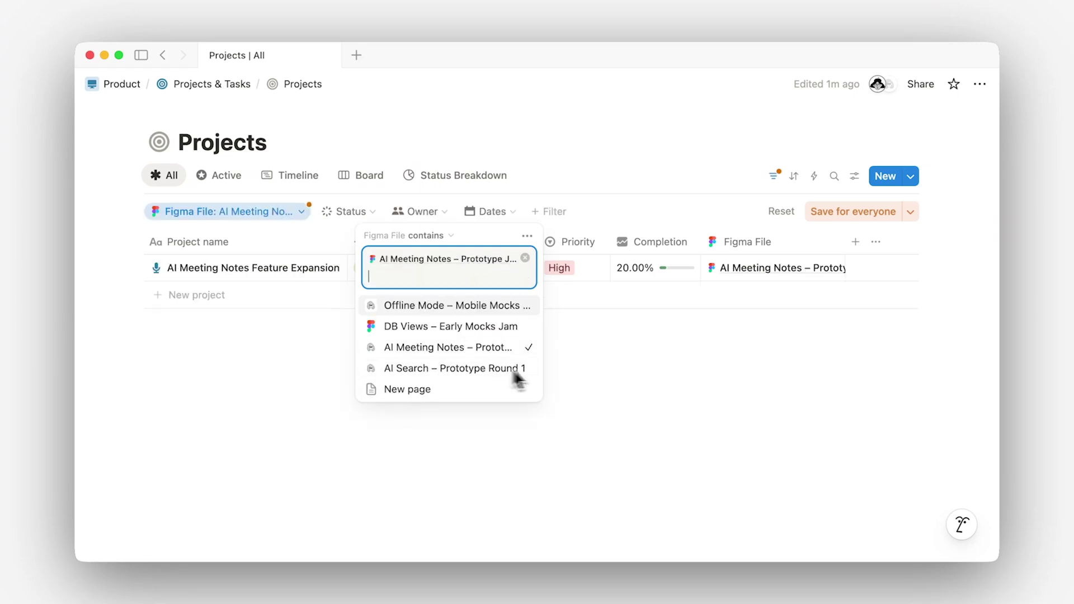
pyautogui.click(704, 379)
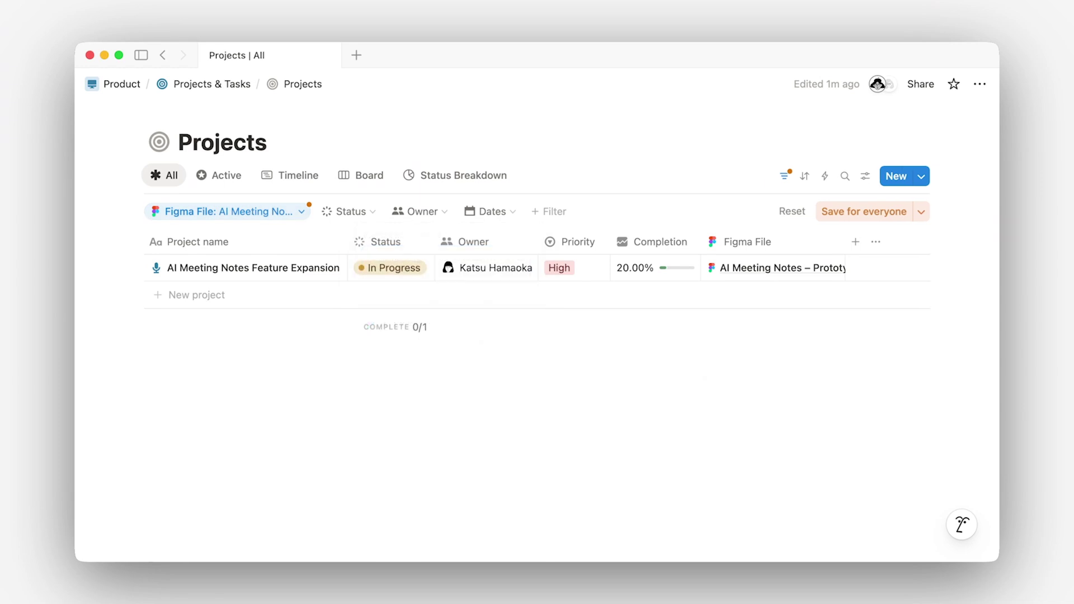
pyautogui.click(320, 269)
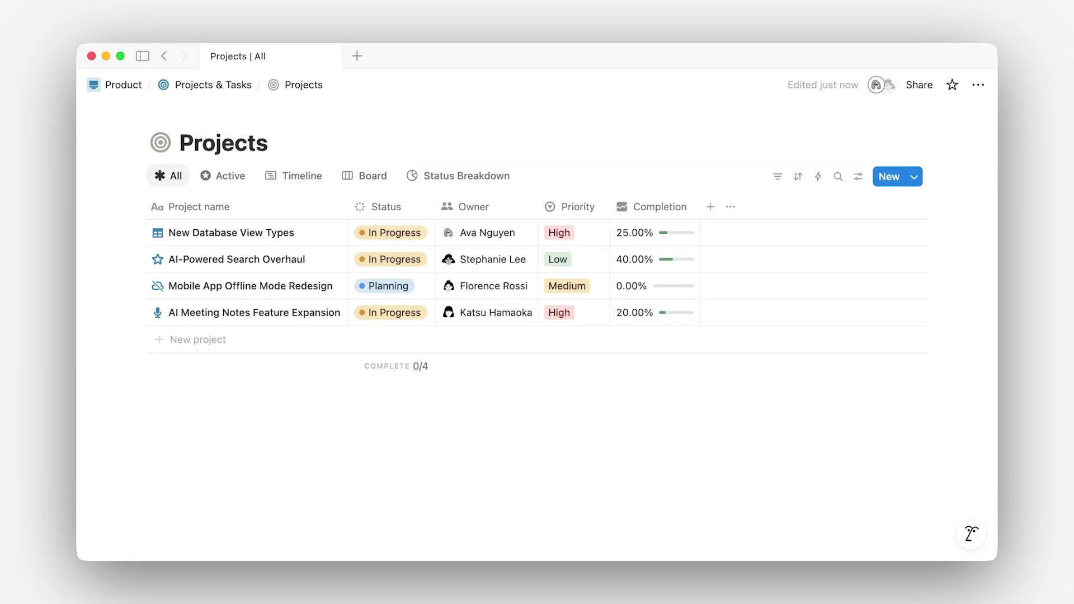
# - Add a Figma File property to the Projects table
pyautogui.click(710, 207)
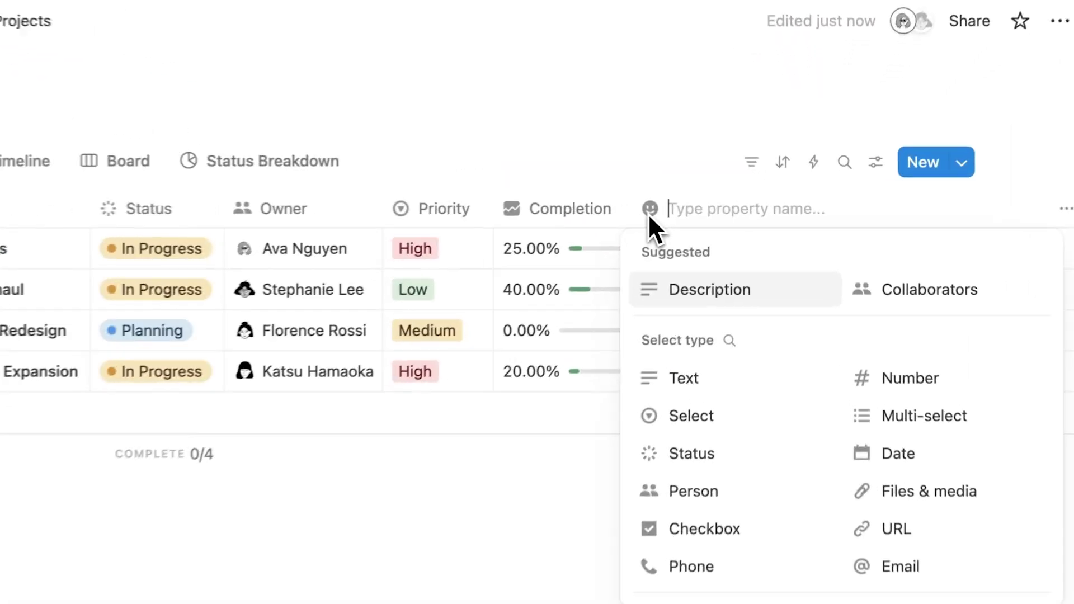
pyautogui.scroll(-5, 629, 327)
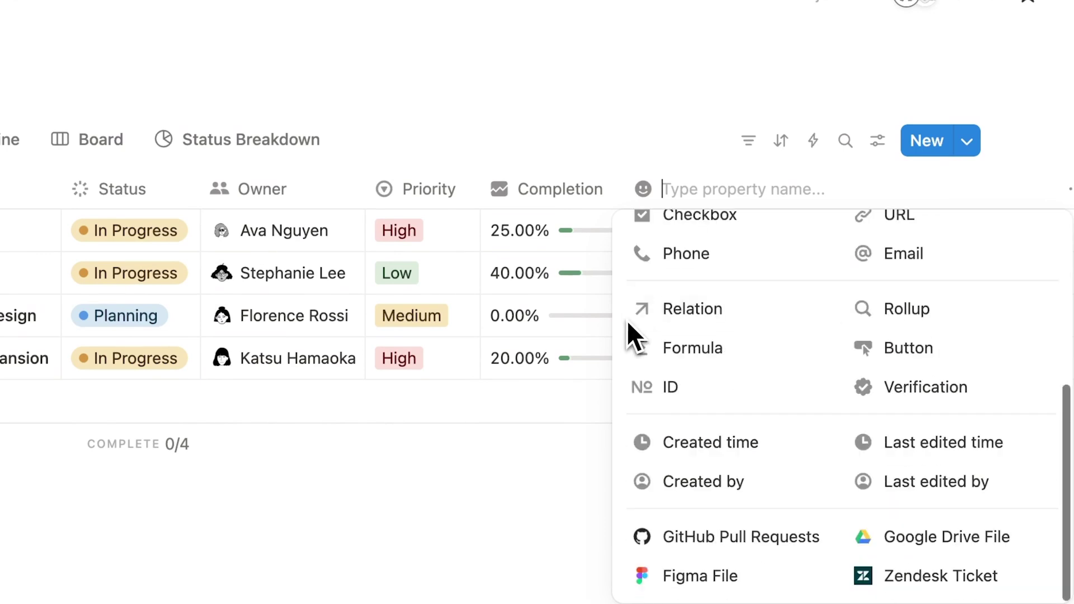
pyautogui.click(773, 582)
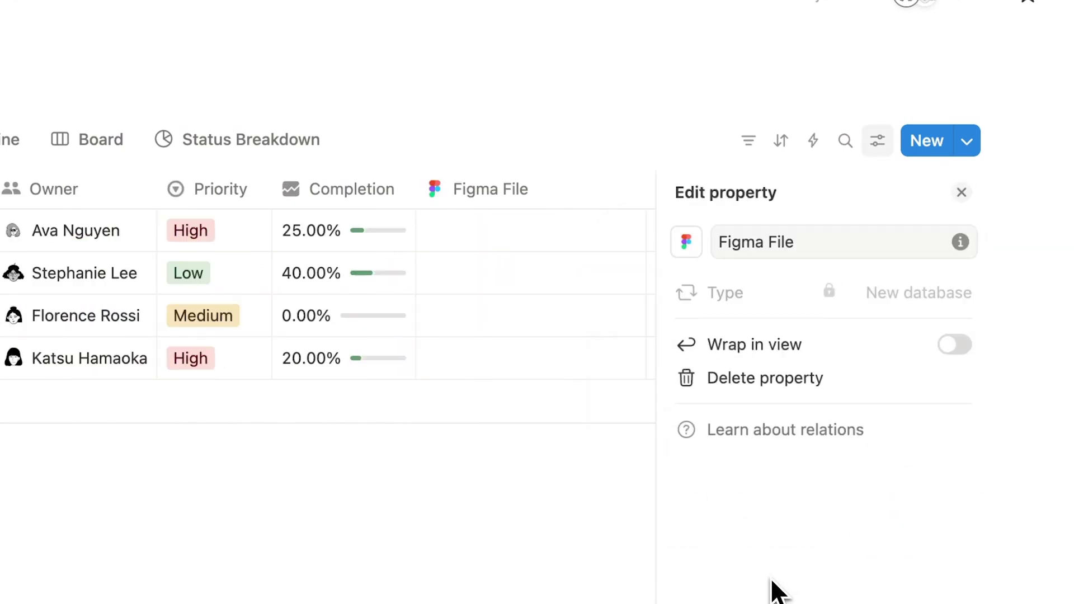
pyautogui.click(585, 542)
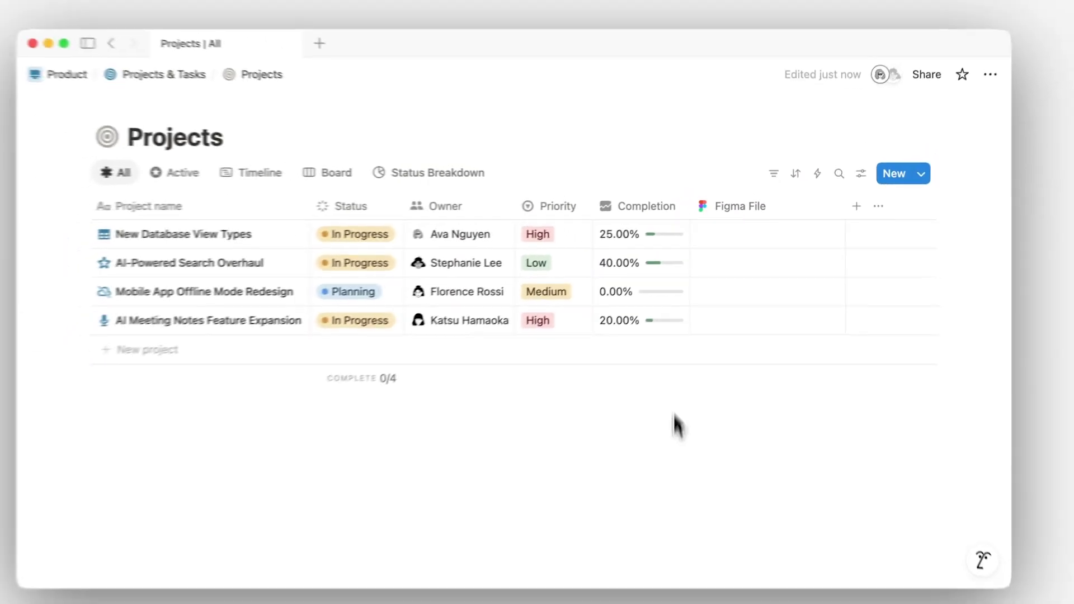
# - Link the pasted Database view types mocks Figma file to the first project, New Database View Types
pyautogui.click(451, 243)
pyautogui.press('super+v')
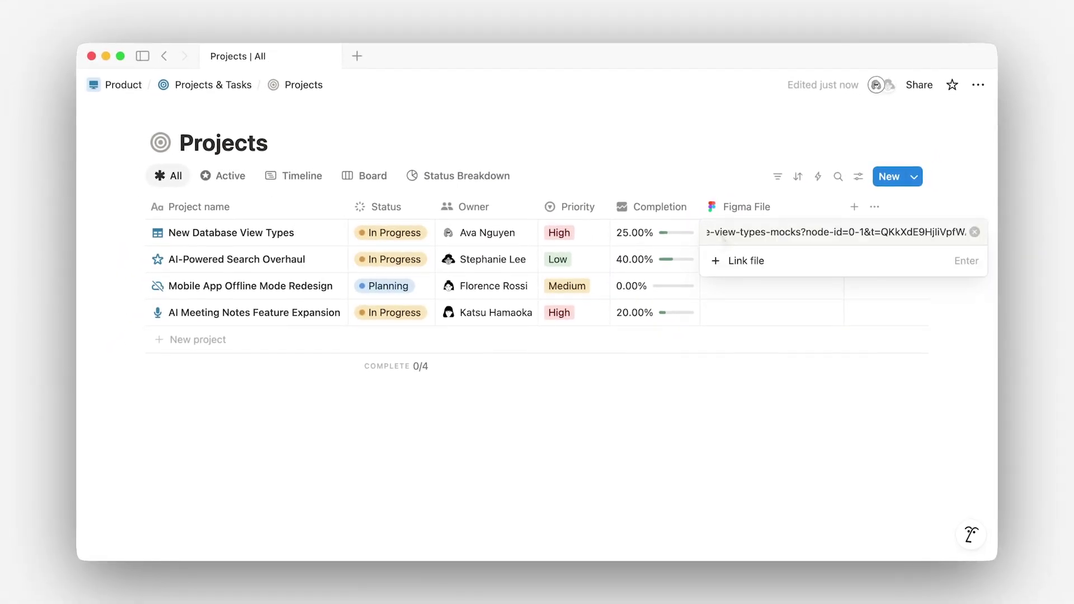
pyautogui.click(730, 266)
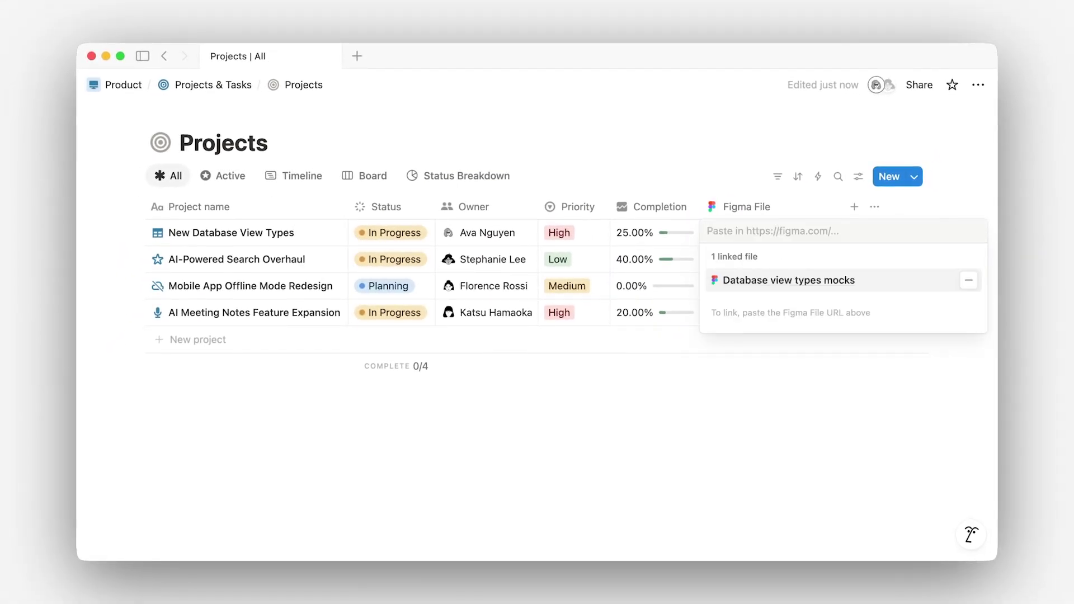
pyautogui.click(672, 399)
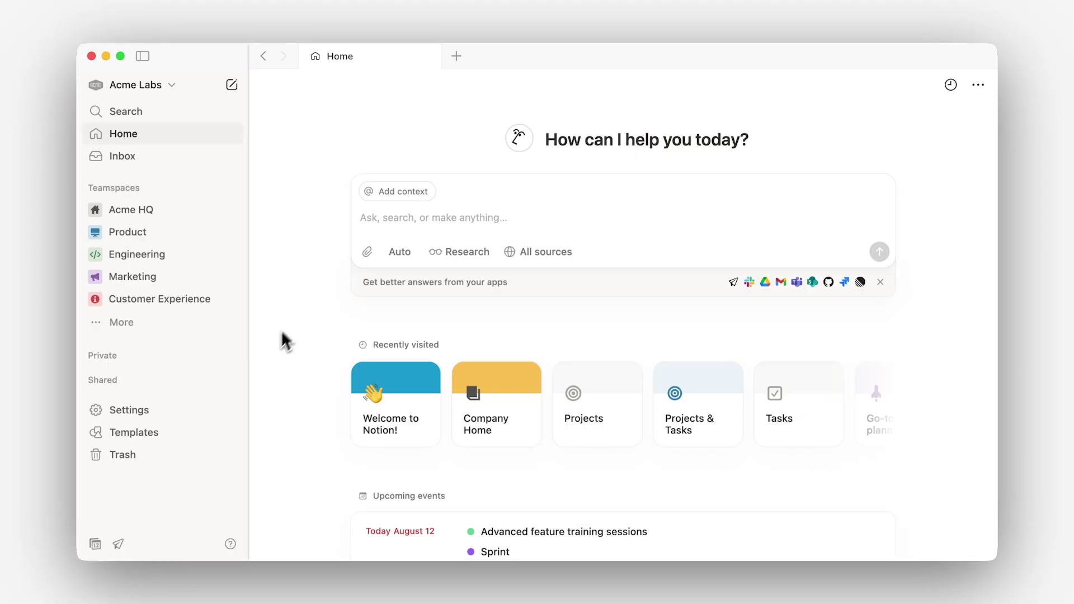
# - Connect the Jira Sync integration from workspace Settings > Connections
pyautogui.click(204, 412)
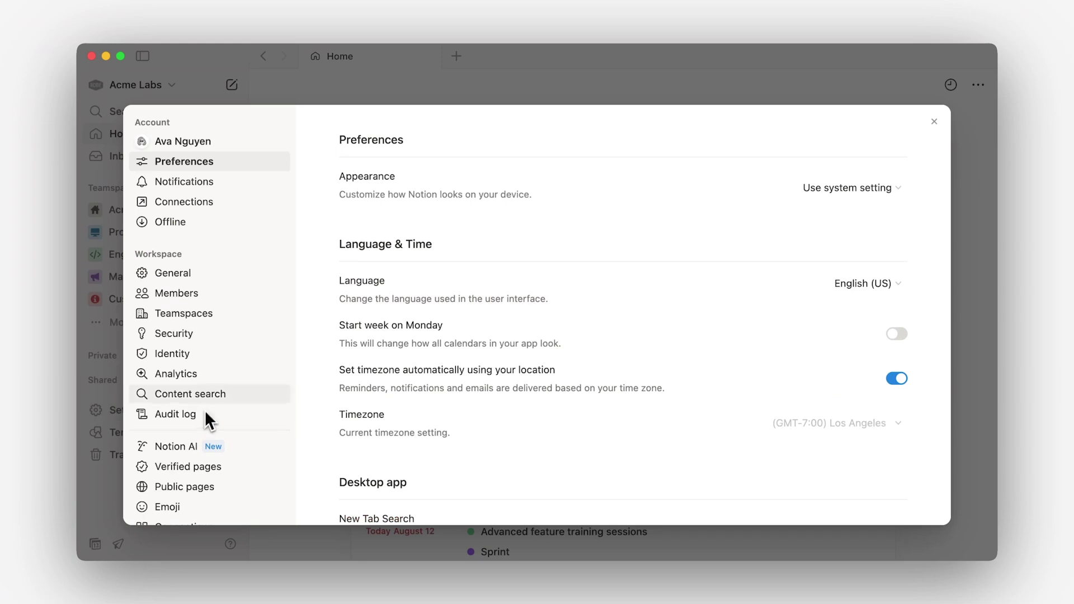
pyautogui.click(253, 202)
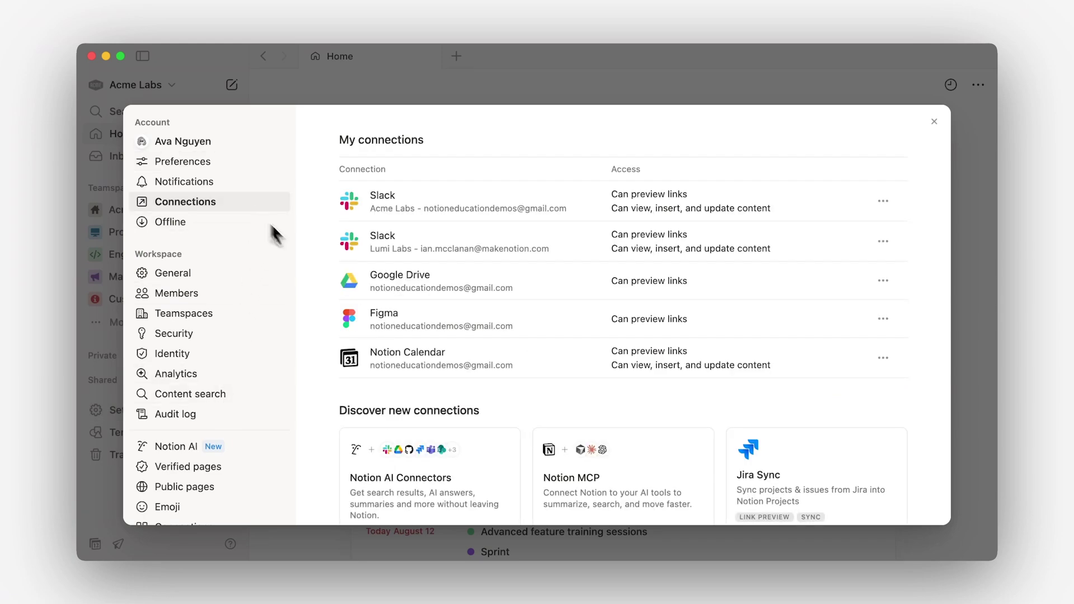
pyautogui.scroll(-3, 920, 460)
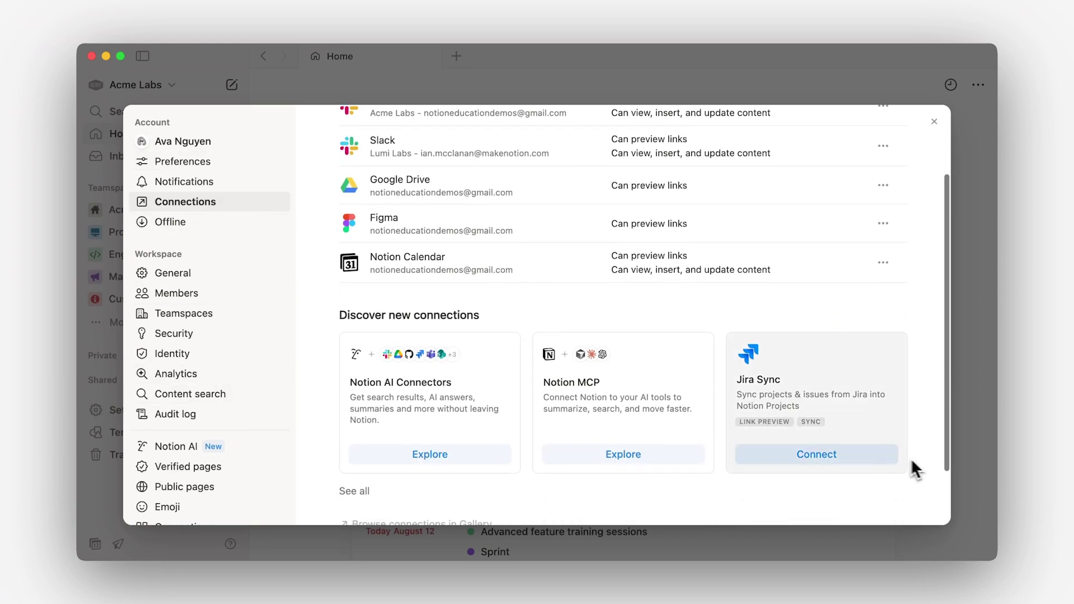
pyautogui.click(875, 454)
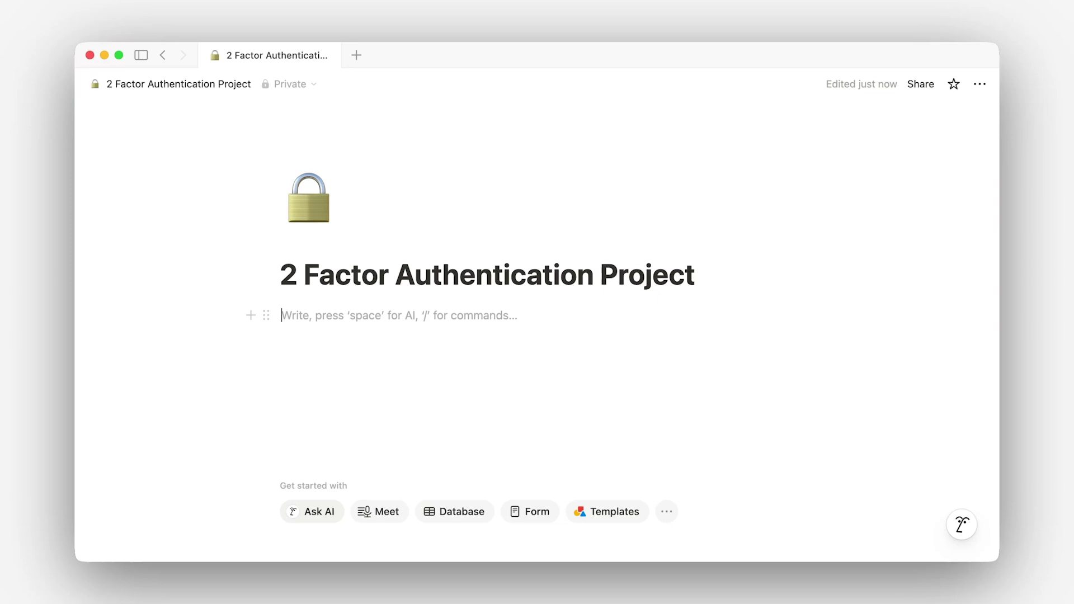
# - Replace the typed '/jira sync' command with the pasted Jira board link
pyautogui.write('/jira sync')
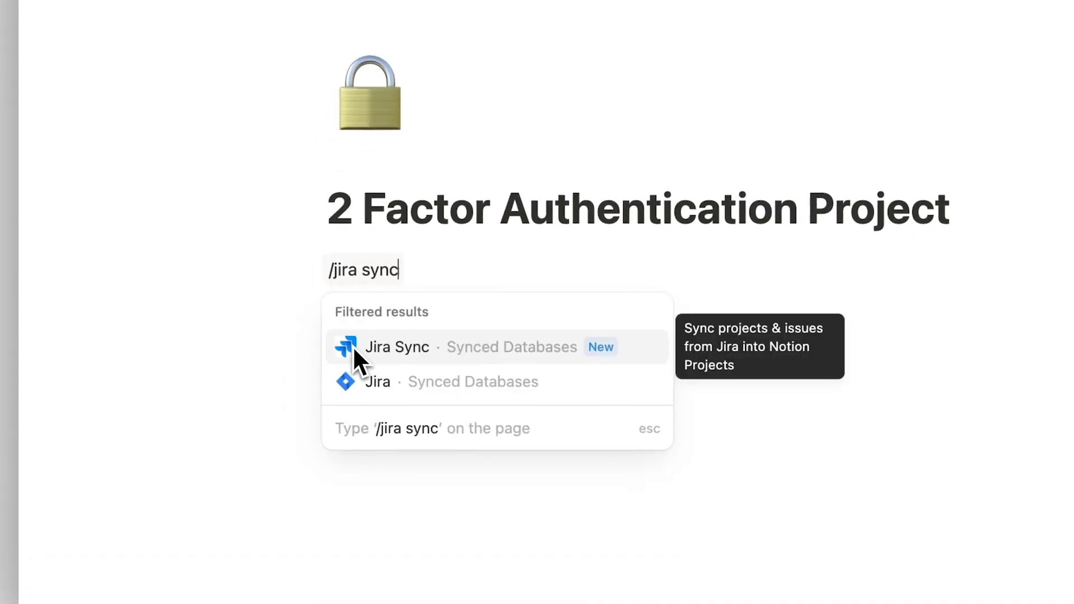
pyautogui.press('super+a')
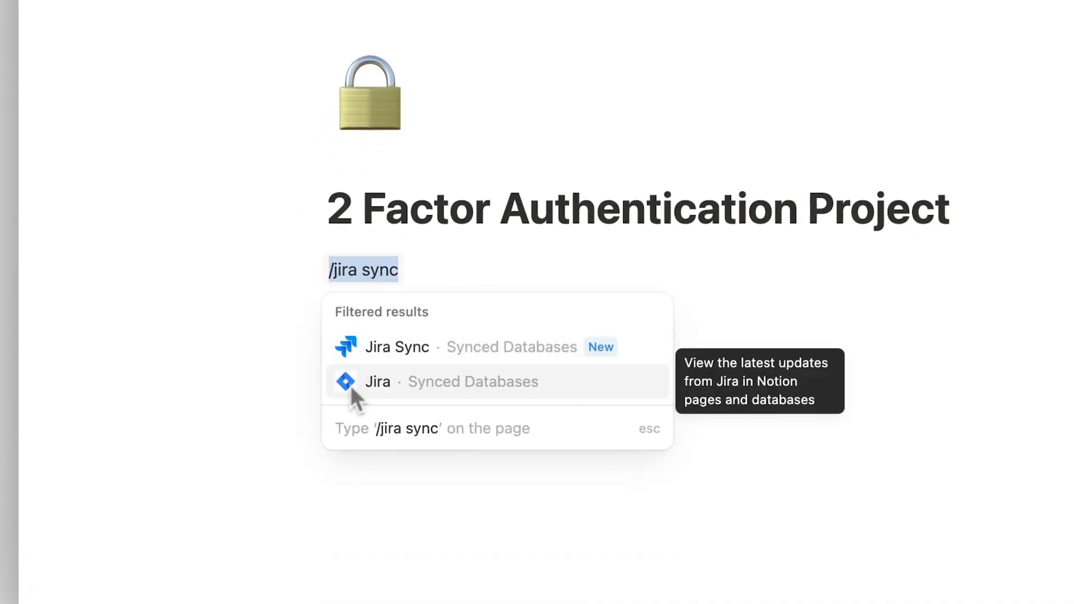
pyautogui.press('BackSpace')
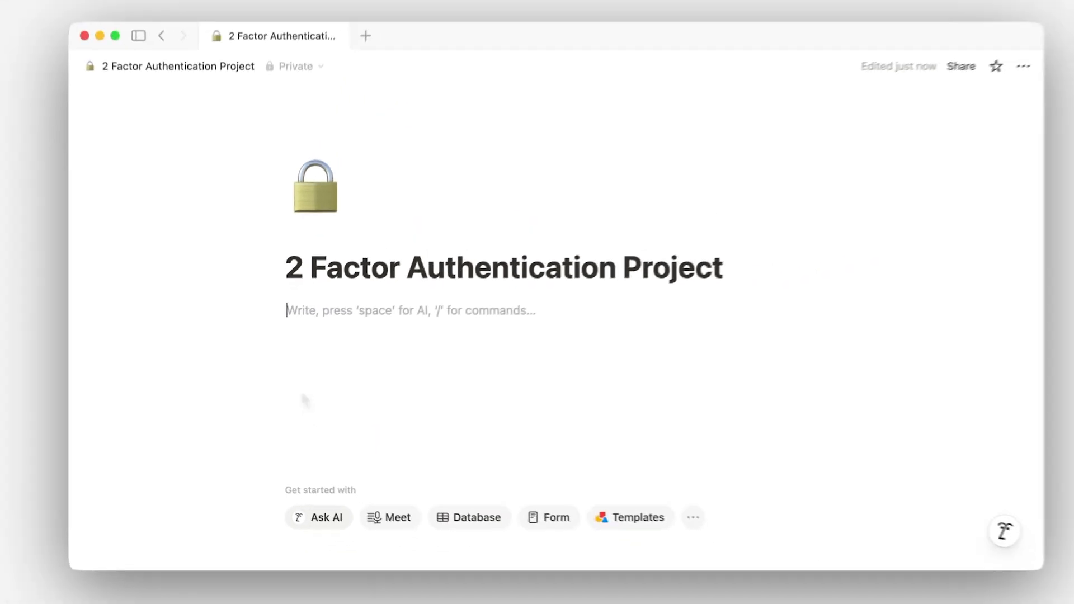
pyautogui.write('https://notionsmltesting.atlassian.net/jira/software/projects/B2FA/boards/5')
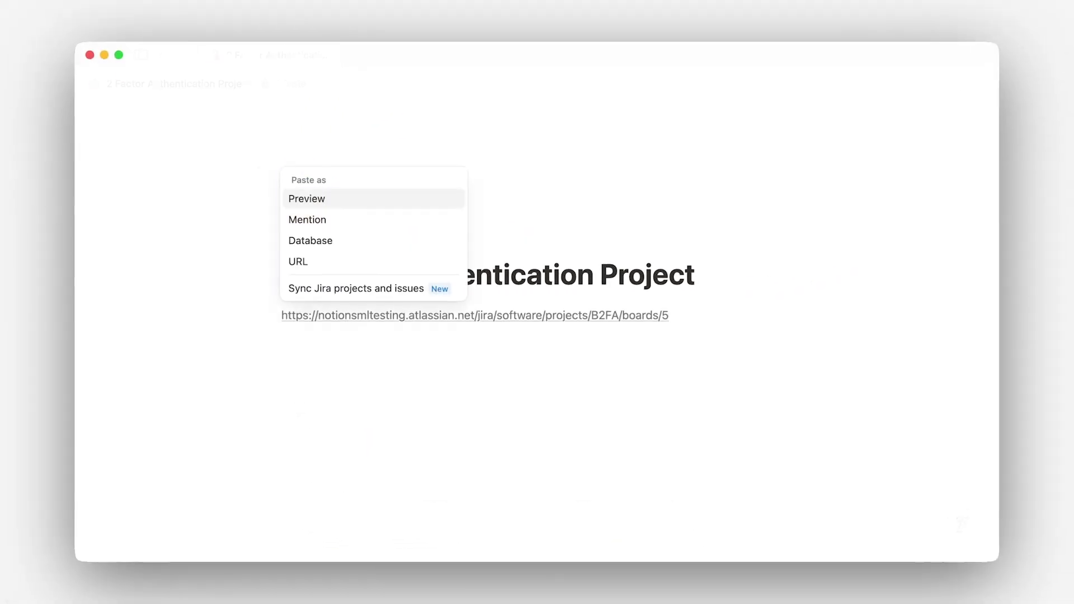
# - Sync Jira projects and issues from the Notionsmltesting site using the existing '4 projects, 17 issues' sync
pyautogui.click(350, 290)
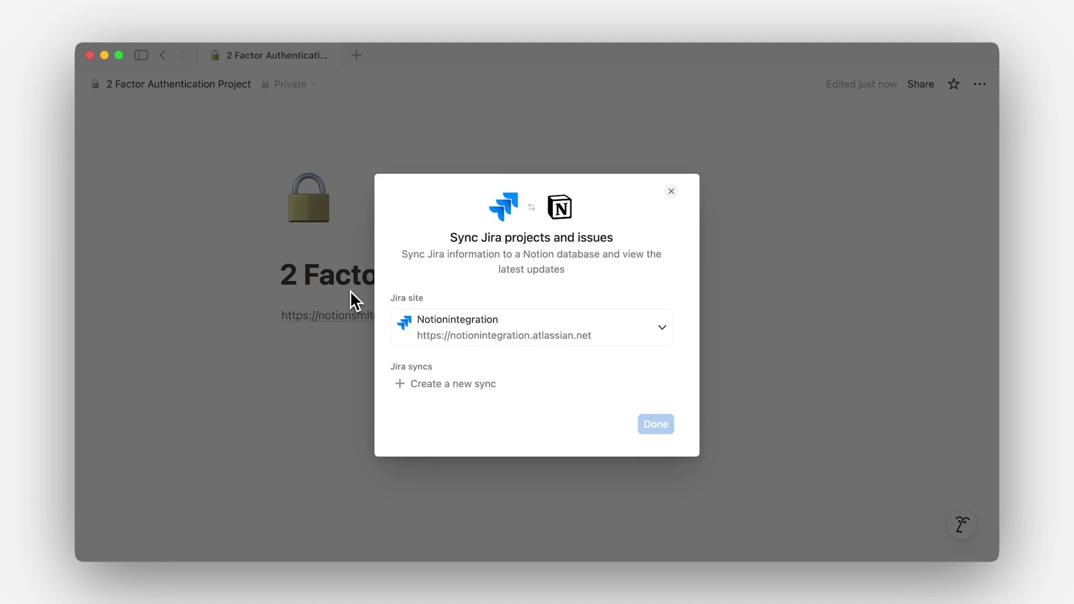
pyautogui.click(457, 301)
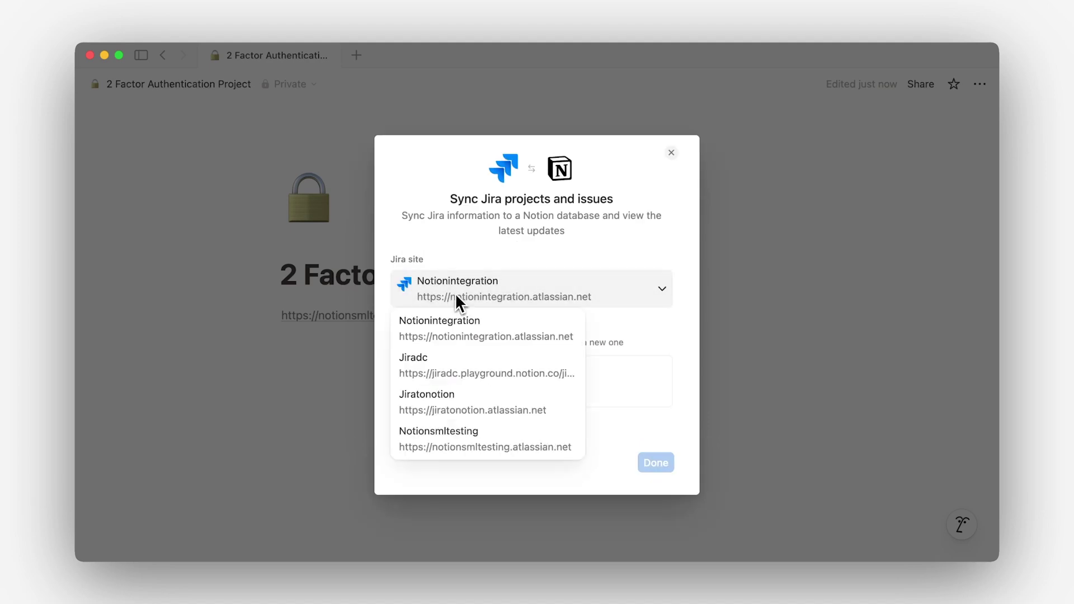
pyautogui.click(489, 445)
pyautogui.scroll(-3, 498, 423)
pyautogui.click(498, 423)
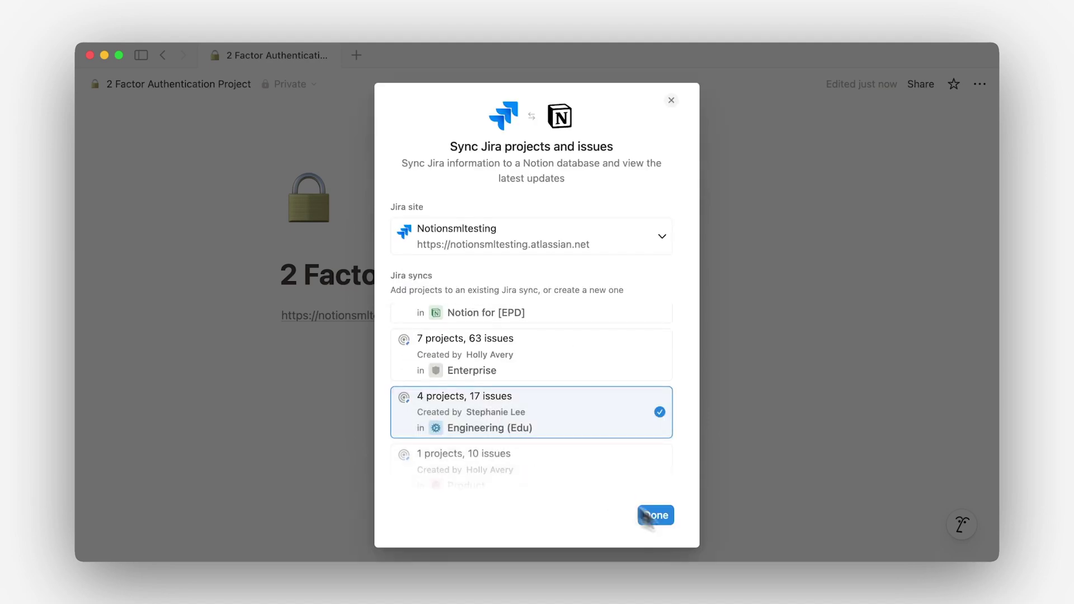
pyautogui.click(661, 516)
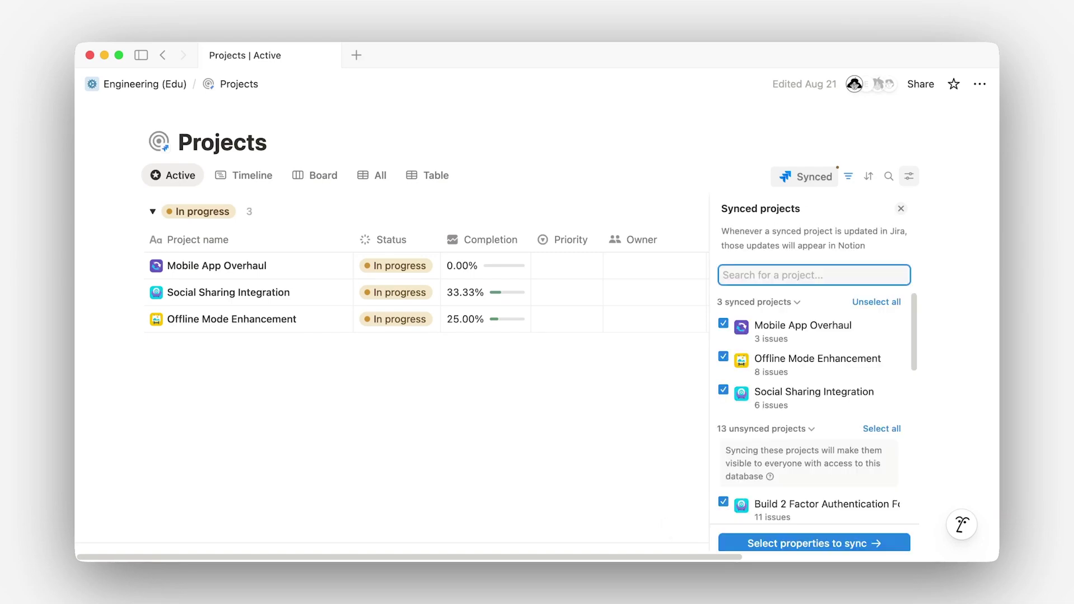
# - Confirm the properties to sync and sync the selected Jira projects
pyautogui.scroll(-1, 761, 519)
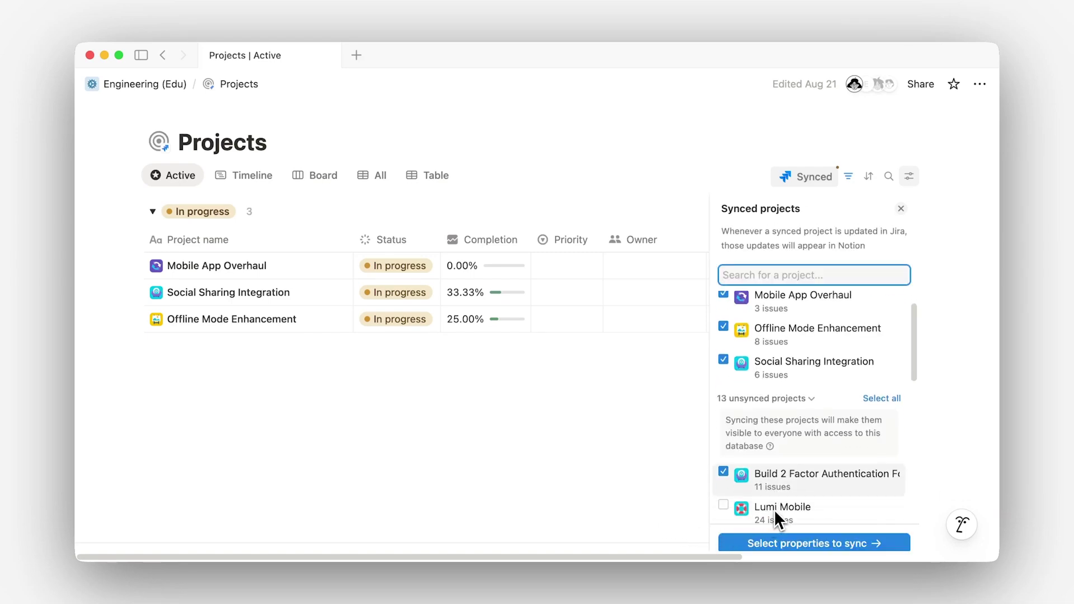
pyautogui.click(781, 543)
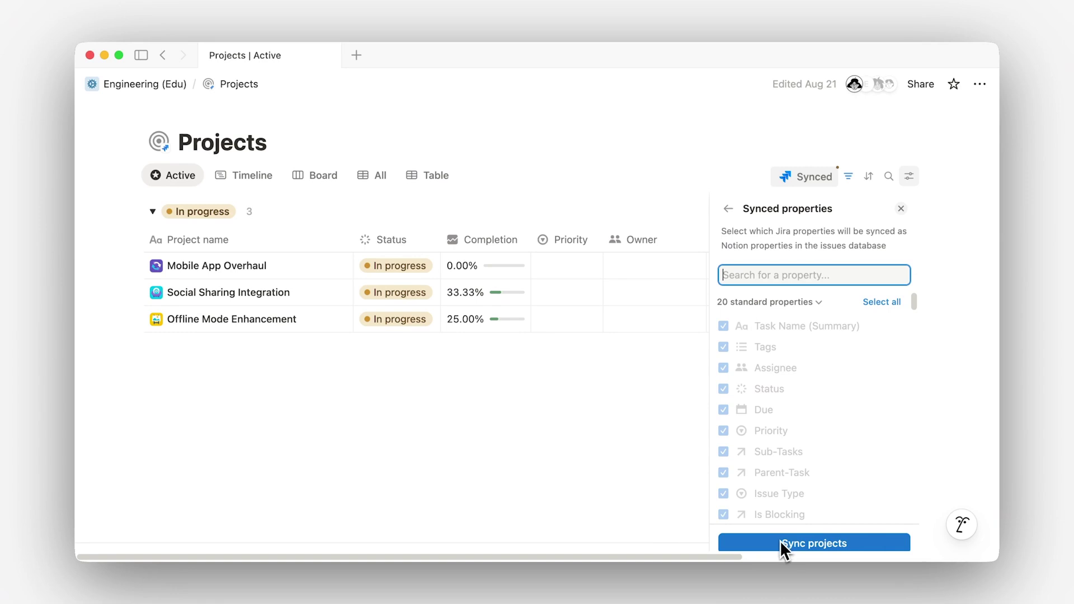
pyautogui.click(784, 551)
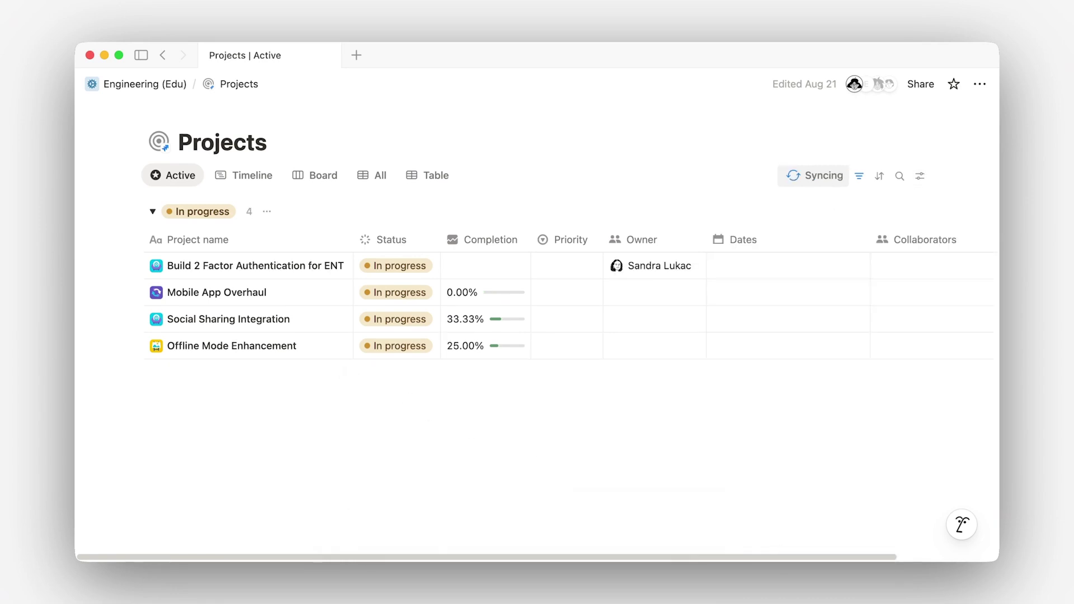
# - Open Build 2 Factor Authentication for ENT and review its synced Jira tasks
pyautogui.click(335, 266)
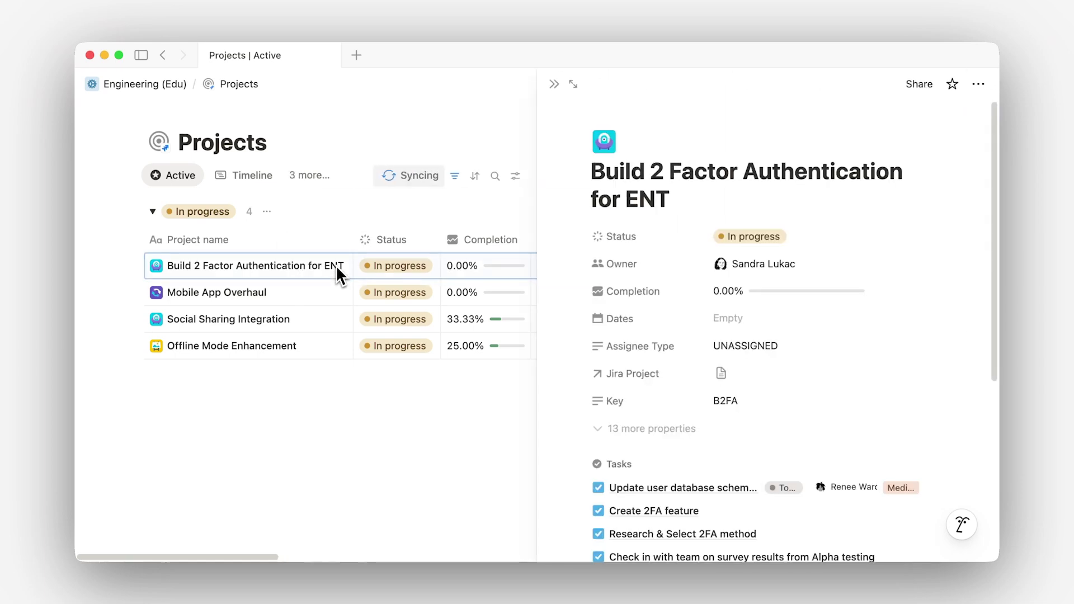
pyautogui.scroll(-8, 600, 376)
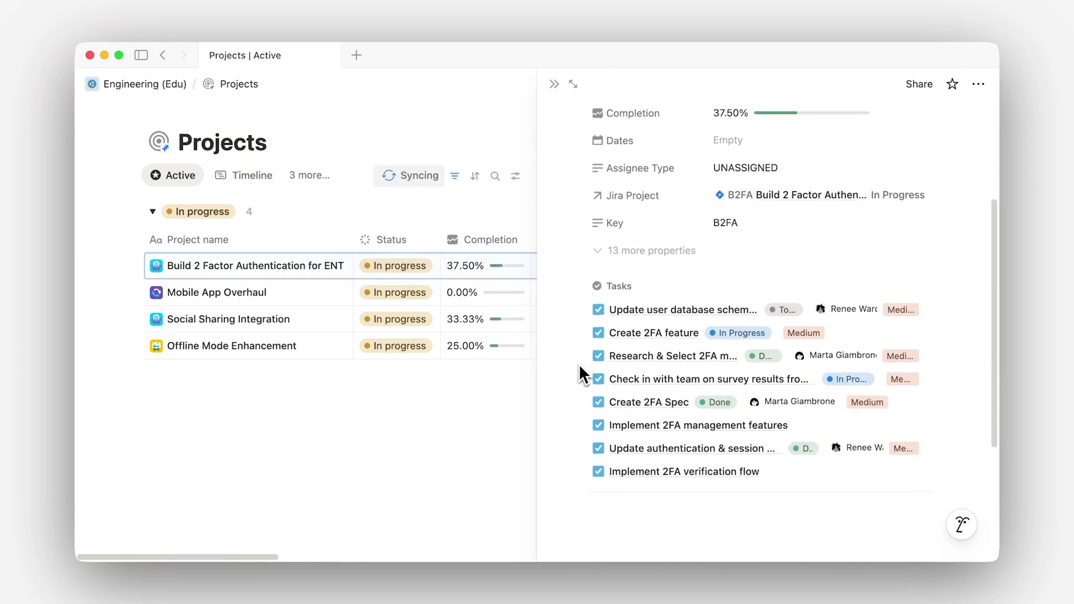
pyautogui.scroll(-3, 580, 371)
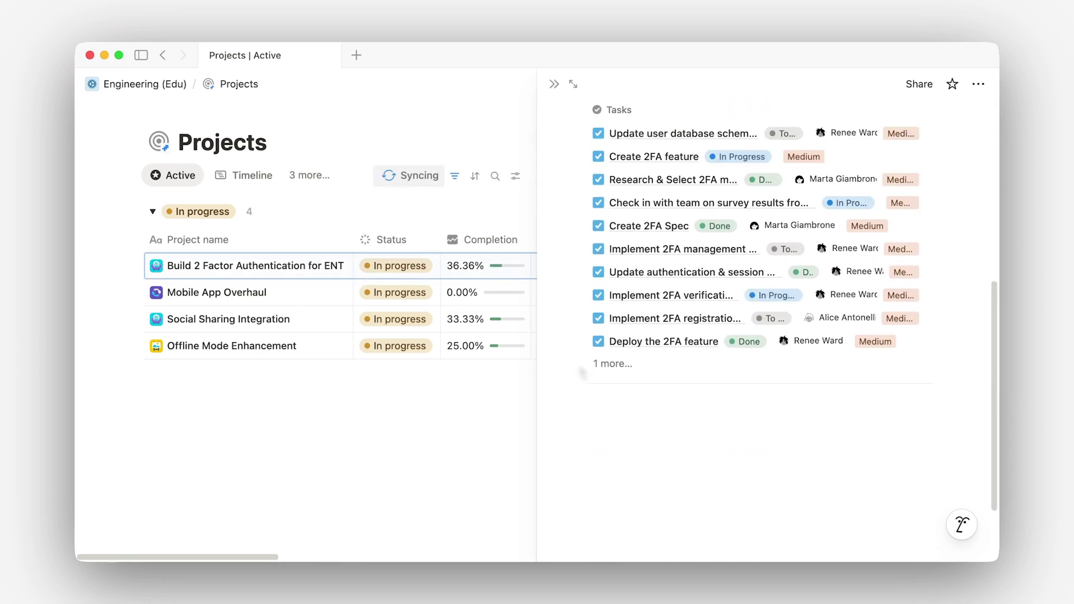
pyautogui.scroll(10, 582, 373)
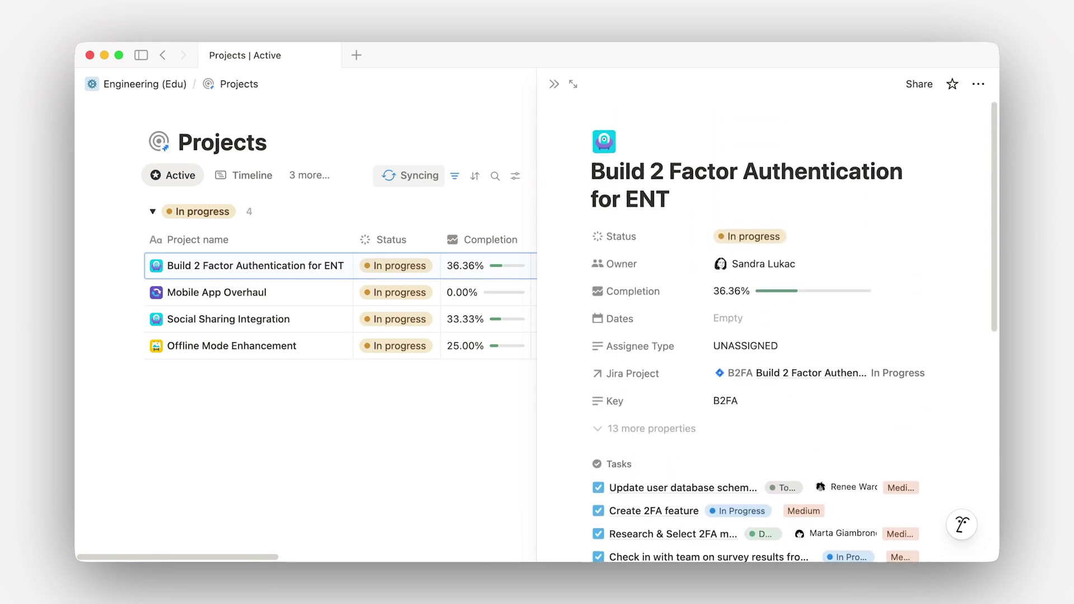